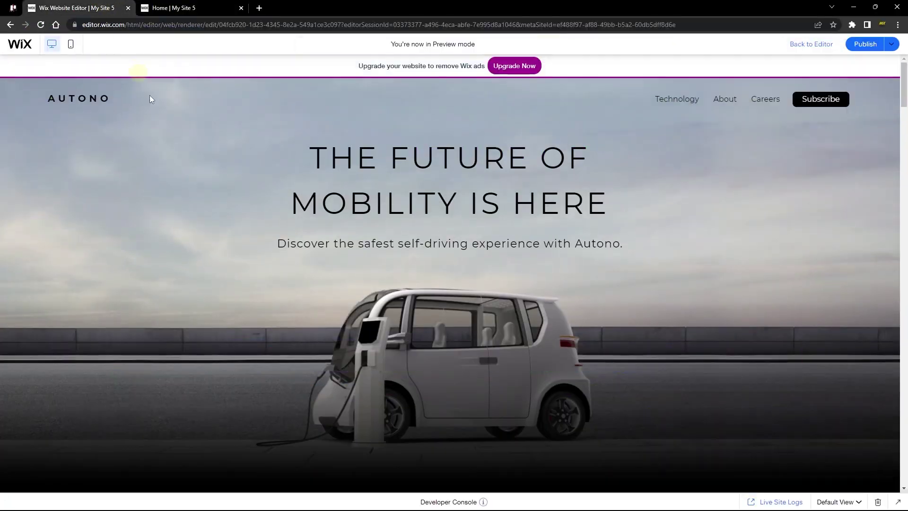
{"action": "scroll", "coordinate": [237, 230], "scroll_direction": "down", "scroll_amount": 2}
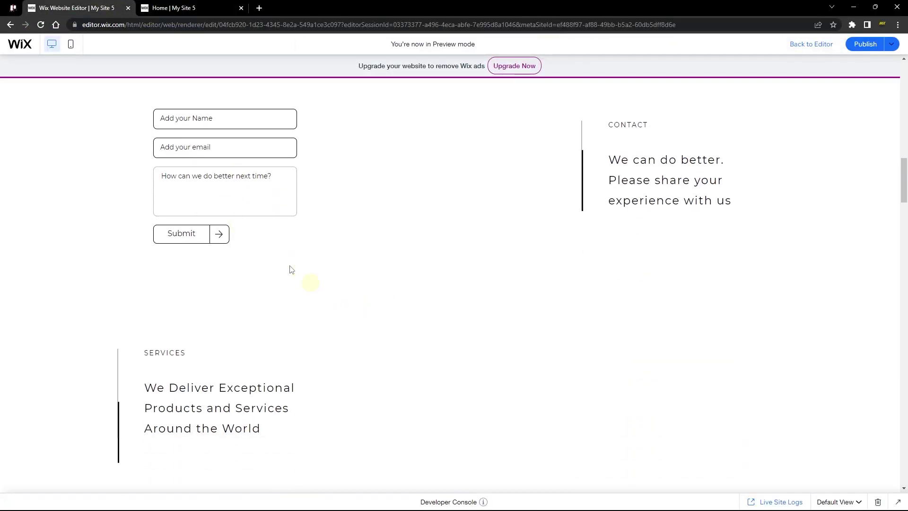
Check the preview's contact form with its Name, email and message fields, then return to the Editor.
{"action": "scroll", "coordinate": [397, 218], "scroll_direction": "up", "scroll_amount": 1}
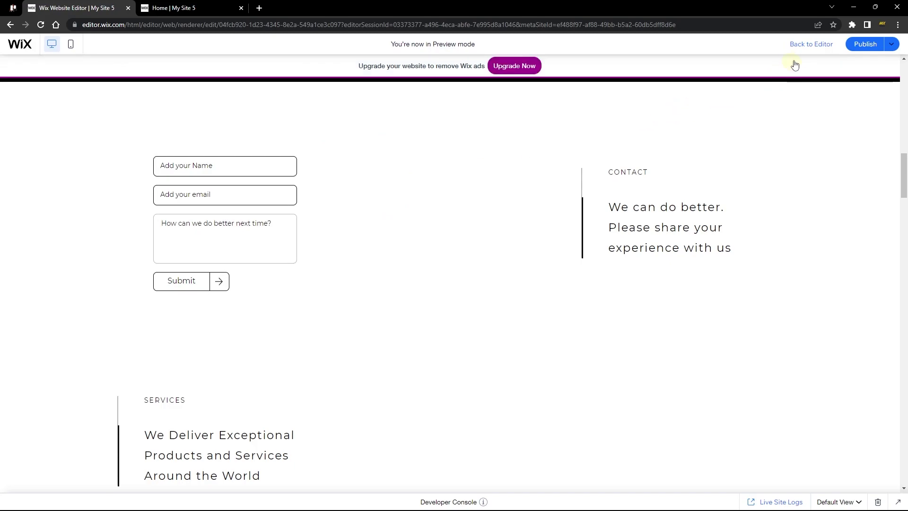
{"action": "left_click", "coordinate": [810, 44]}
Review the Contact Us collection's single stored submission in the Content Manager, then close it.
{"action": "left_click", "coordinate": [481, 206]}
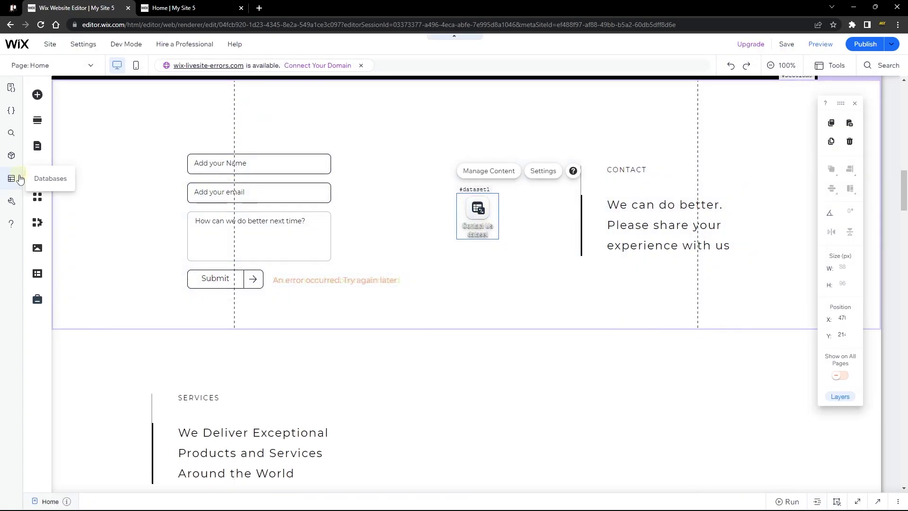
{"action": "left_click", "coordinate": [14, 179]}
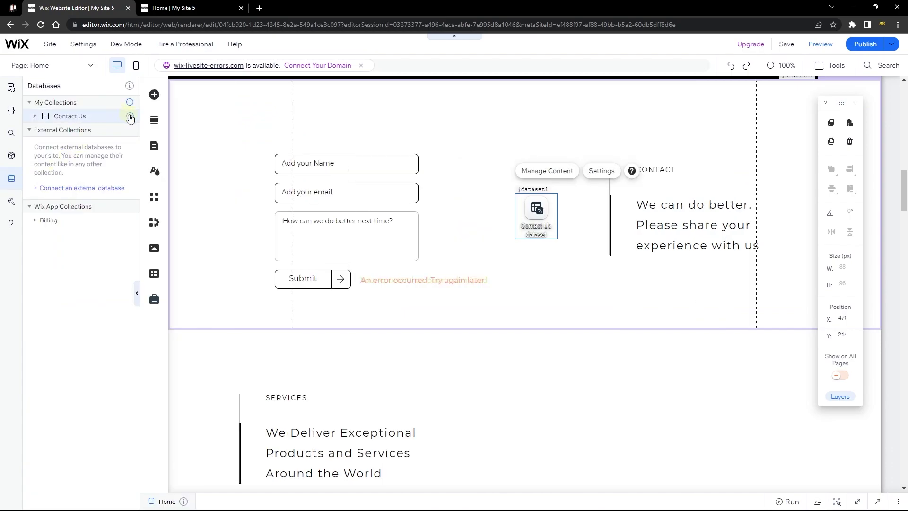
{"action": "left_click", "coordinate": [130, 116]}
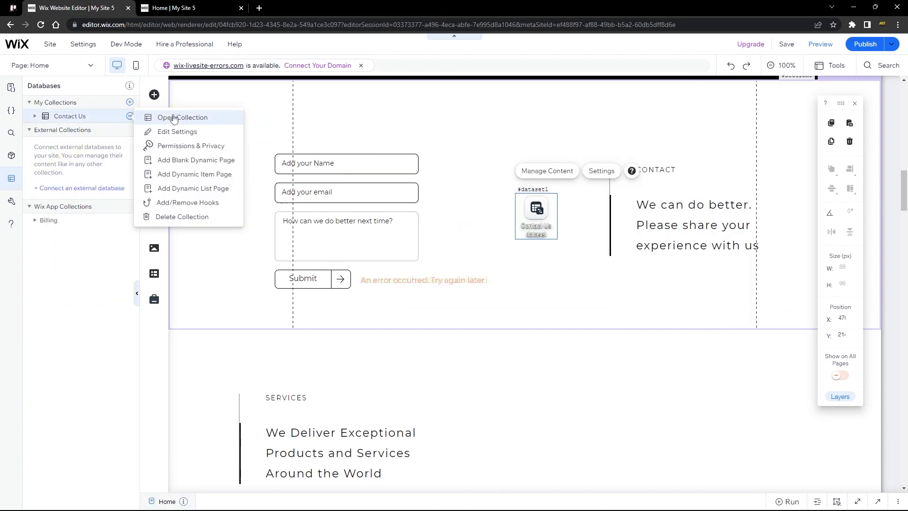
{"action": "left_click", "coordinate": [173, 119]}
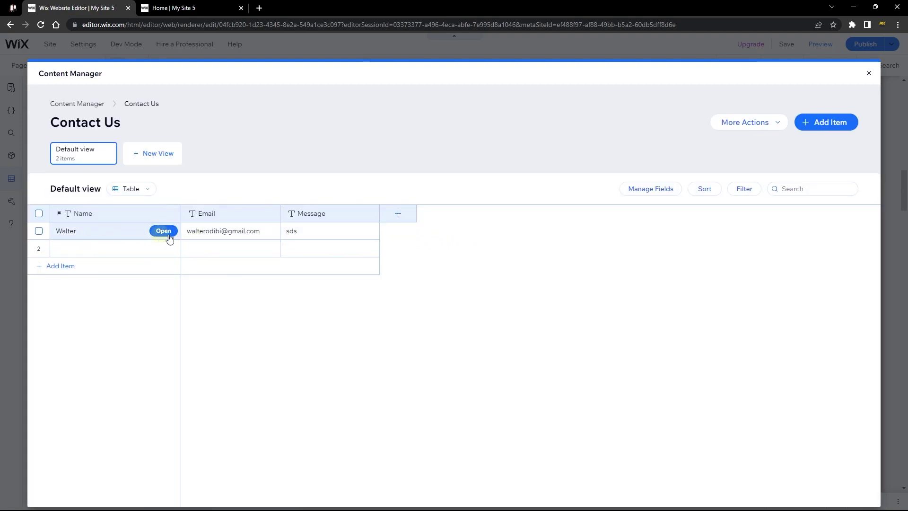
{"action": "left_click", "coordinate": [868, 73]}
{"action": "left_click", "coordinate": [12, 179]}
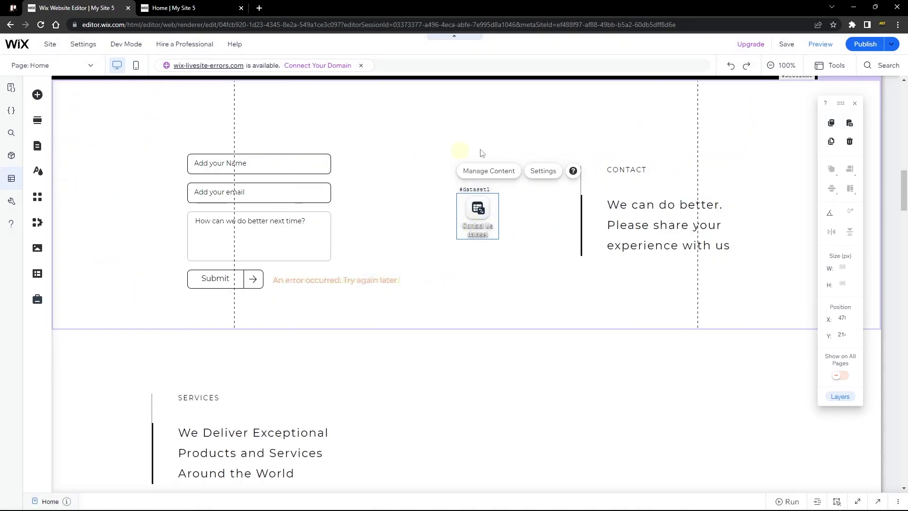
Submit a 'Testing Preview' message through the preview's contact form, then switch to the live site tab.
{"action": "left_click", "coordinate": [820, 46]}
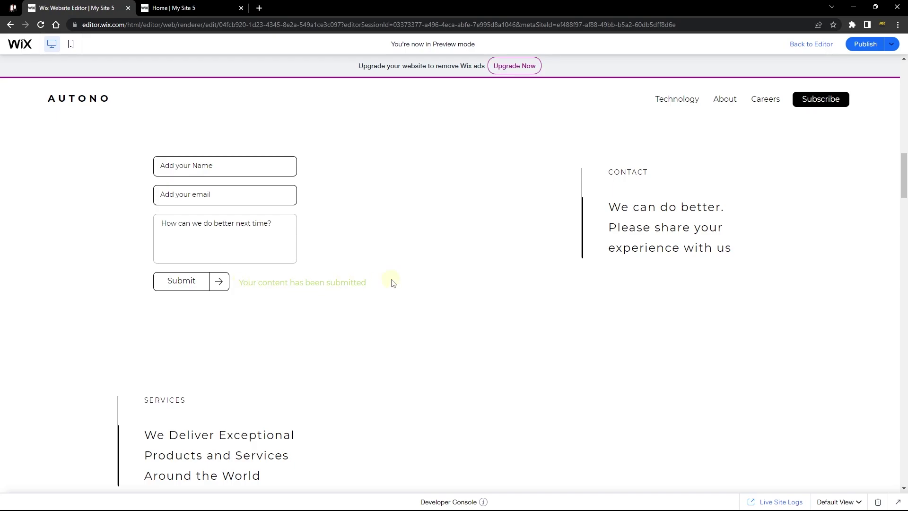
{"action": "key", "text": "ctrl+Tab"}
Submit a 'Testing Live Site' message on the live contact form, which returns 'An error occurred'.
{"action": "scroll", "coordinate": [350, 186], "scroll_direction": "down", "scroll_amount": 15}
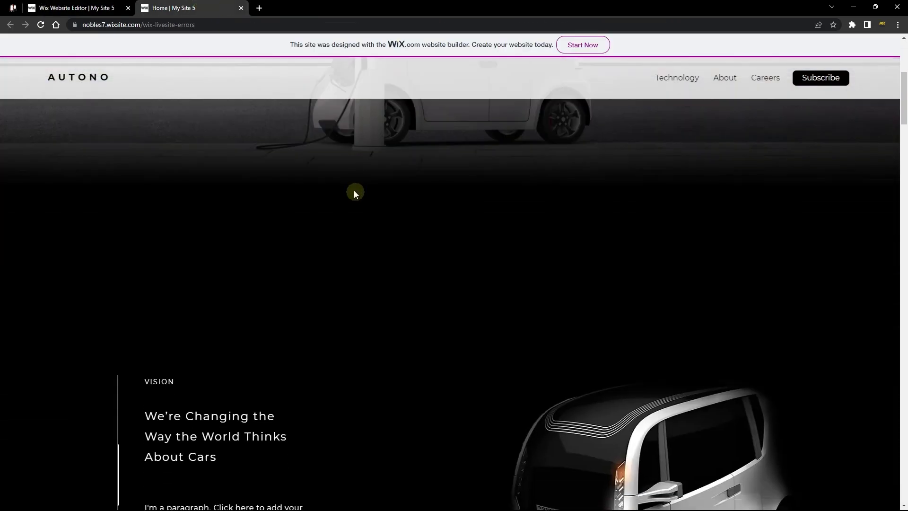
{"action": "scroll", "coordinate": [350, 192], "scroll_direction": "up", "scroll_amount": 4}
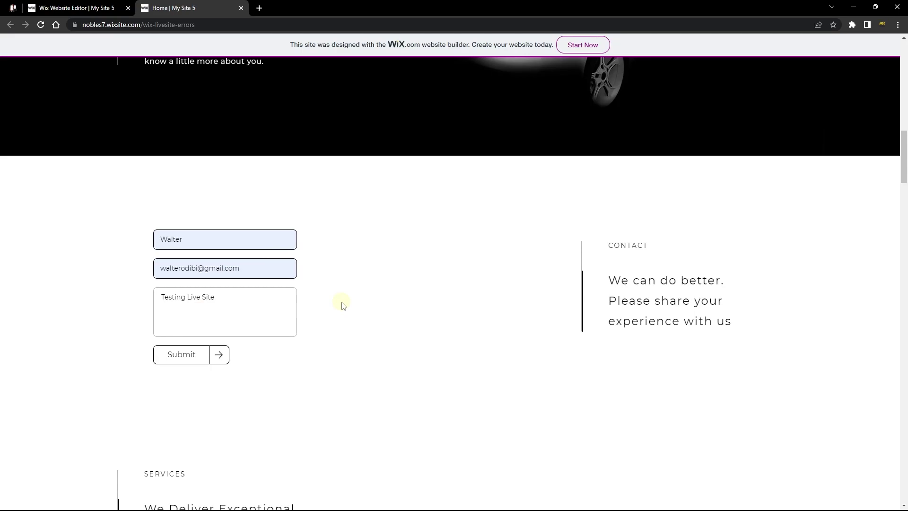
{"action": "left_click", "coordinate": [191, 355]}
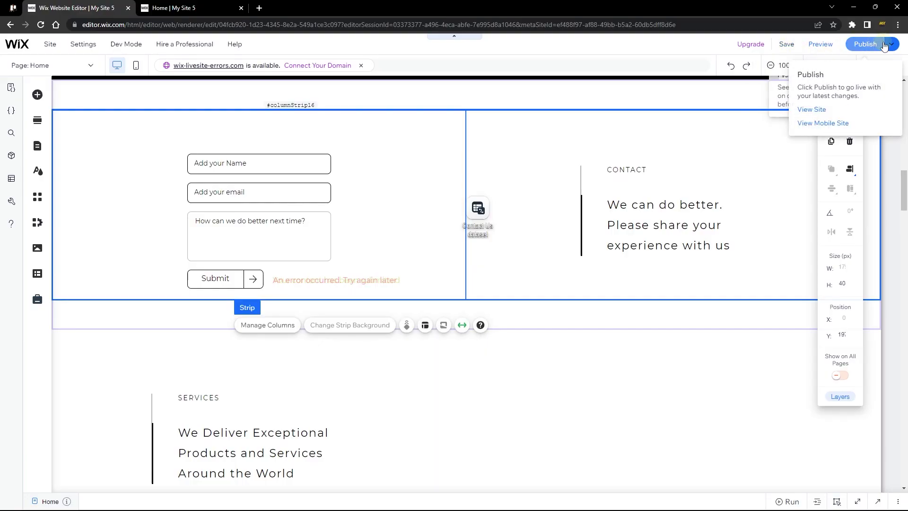
Publish the site and scroll the live site tab to its now-empty contact form.
{"action": "left_click", "coordinate": [864, 46]}
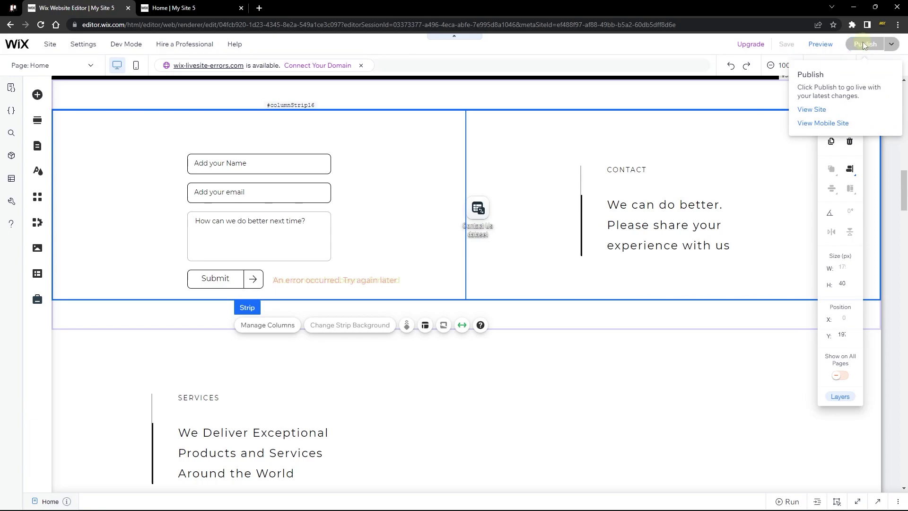
{"action": "left_click", "coordinate": [203, 8]}
{"action": "scroll", "coordinate": [357, 235], "scroll_direction": "down", "scroll_amount": 10}
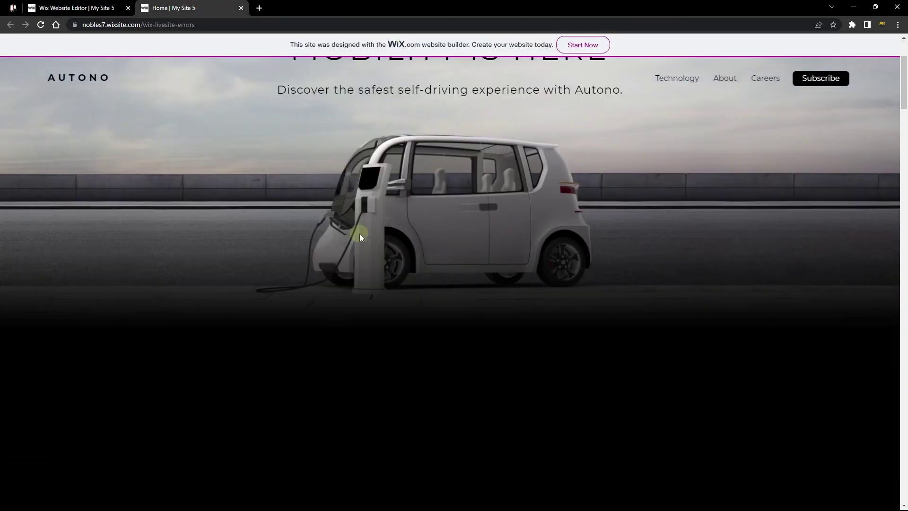
{"action": "scroll", "coordinate": [359, 239], "scroll_direction": "down", "scroll_amount": 8}
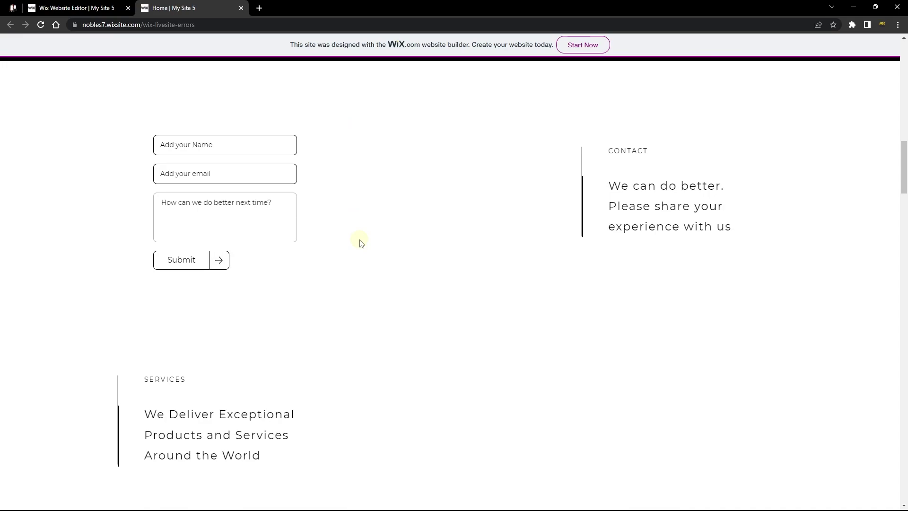
{"action": "scroll", "coordinate": [361, 243], "scroll_direction": "up", "scroll_amount": 1}
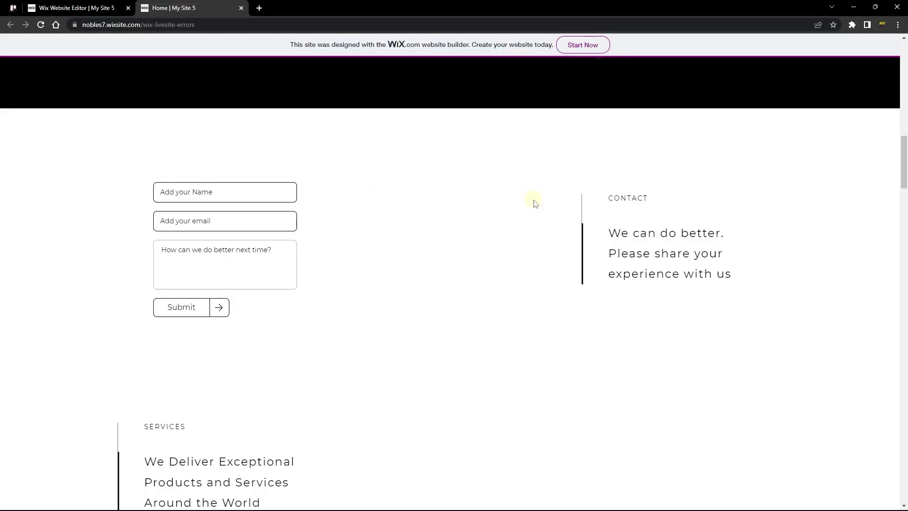
{"action": "left_click", "coordinate": [897, 24]}
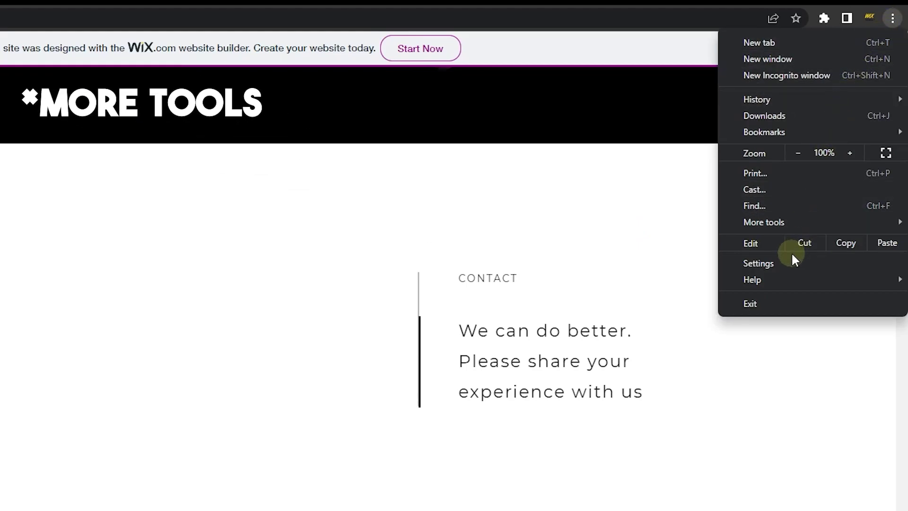
Tick cookies and cached files for All time in Chrome's Clear browsing data dialog, then close it.
{"action": "mouse_move", "coordinate": [783, 221]}
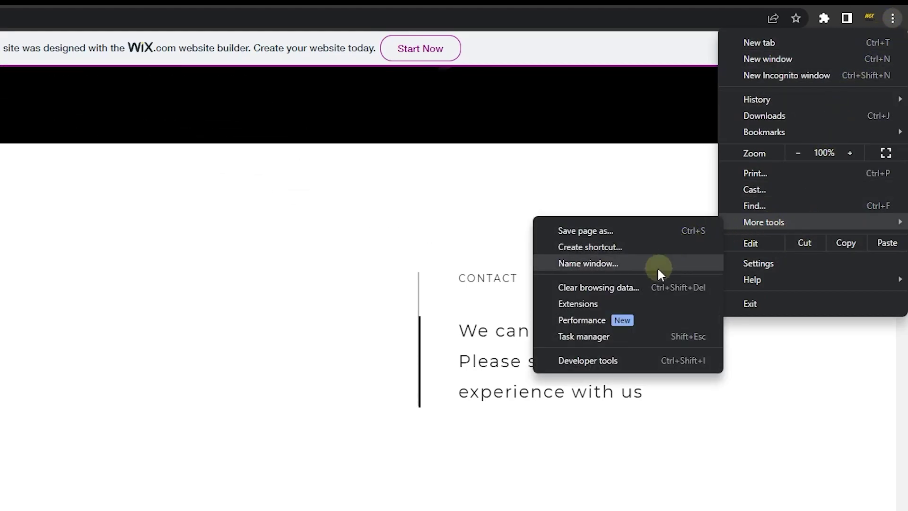
{"action": "left_click", "coordinate": [661, 285]}
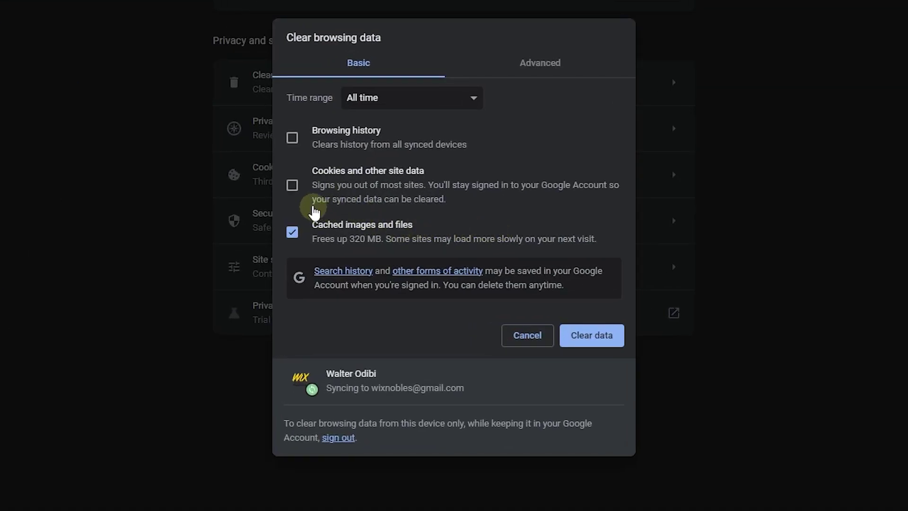
{"action": "left_click", "coordinate": [292, 185]}
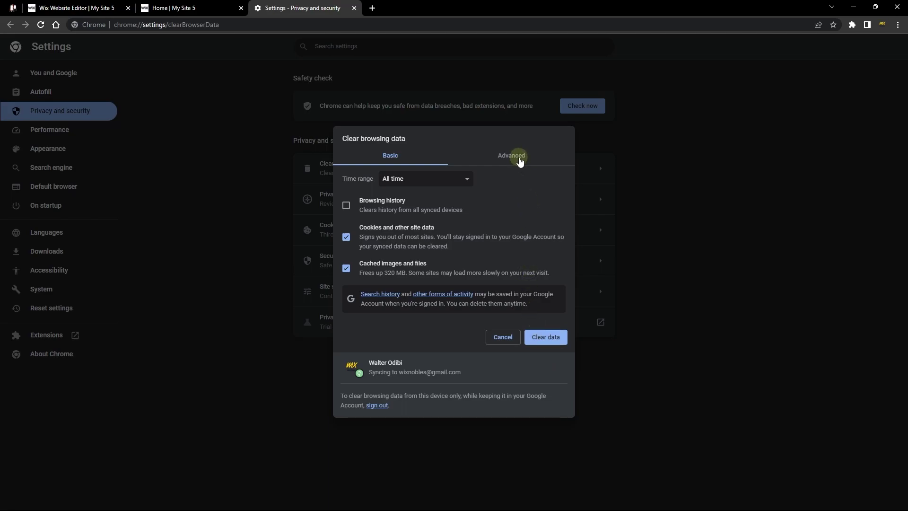
{"action": "left_click", "coordinate": [656, 331]}
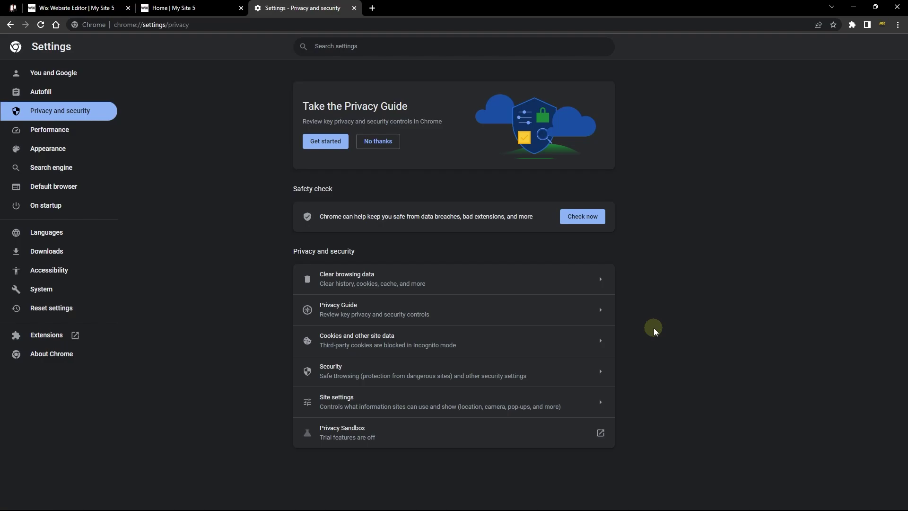
Browse Chrome's All sites data and cookies list (740 MB total), then close the Settings tab.
{"action": "left_click", "coordinate": [464, 347]}
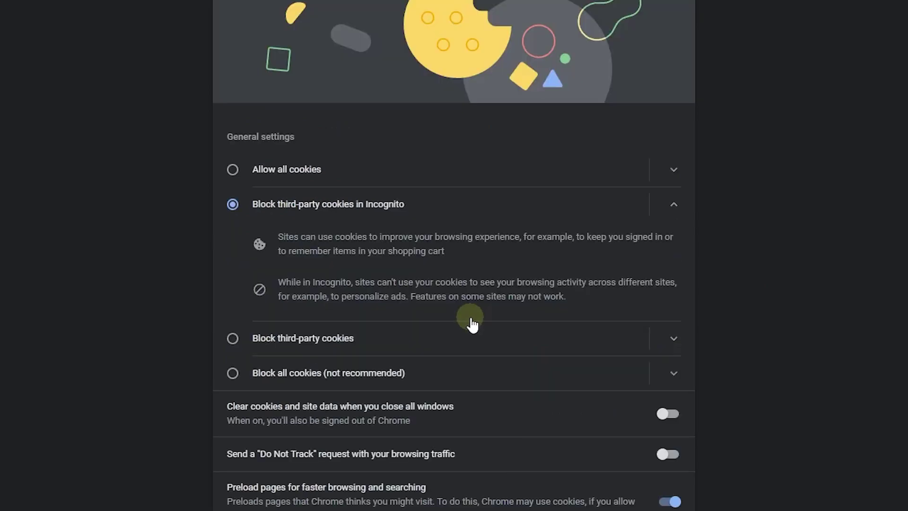
{"action": "scroll", "coordinate": [472, 324], "scroll_direction": "down", "scroll_amount": 5}
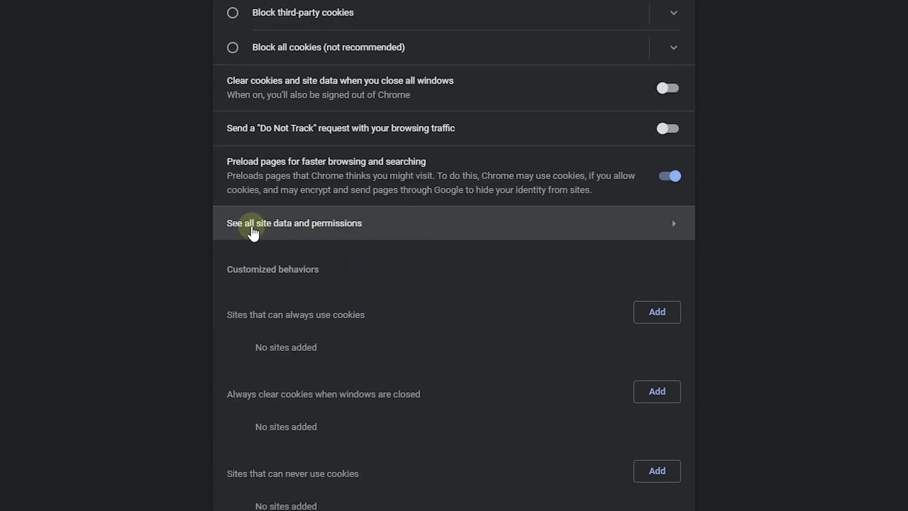
{"action": "left_click", "coordinate": [400, 229]}
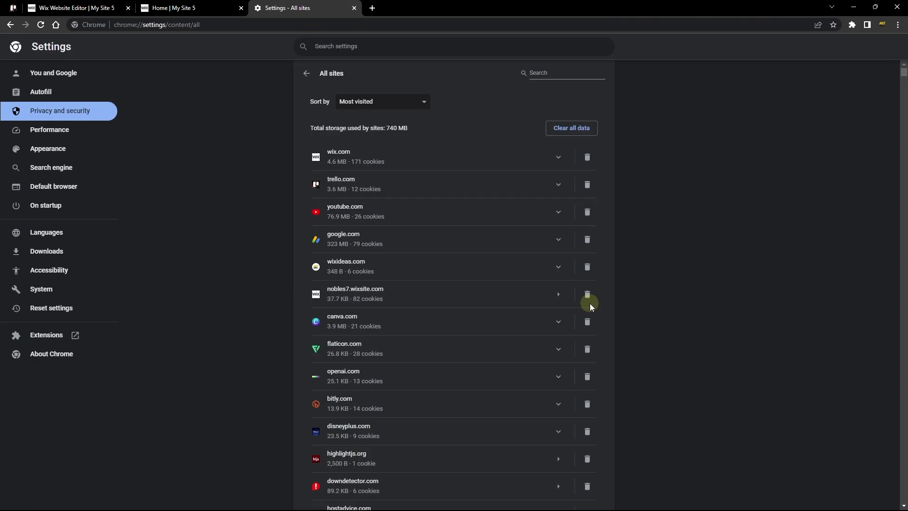
{"action": "key", "text": "ctrl+w"}
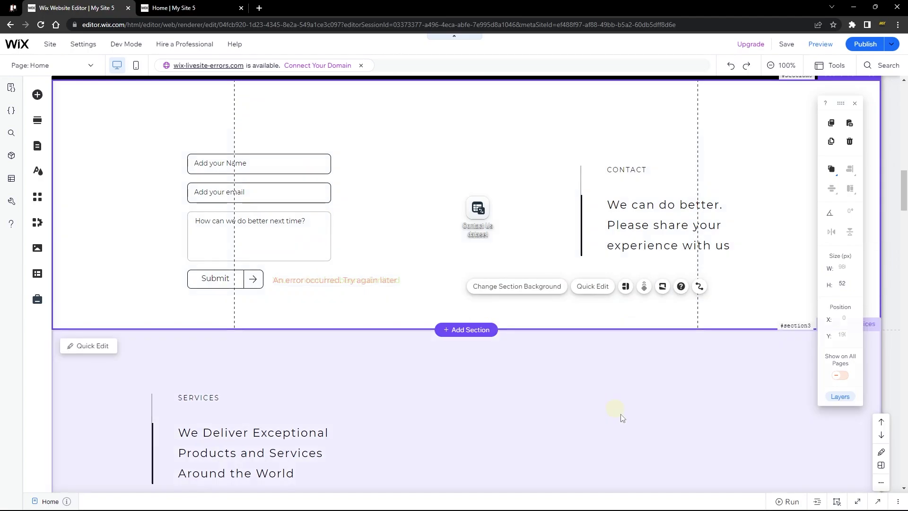
Add a console.log() call to the Home page's onReady code.
{"action": "left_click", "coordinate": [383, 242]}
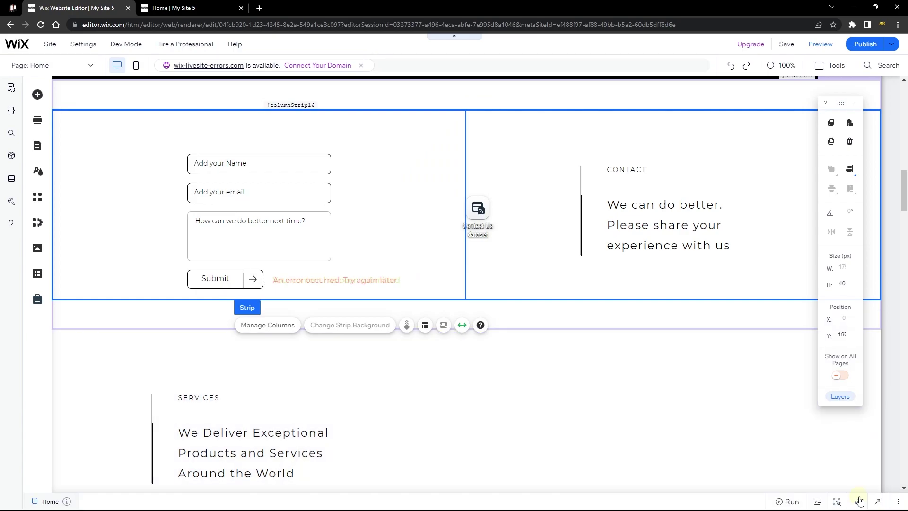
{"action": "left_click", "coordinate": [859, 500]}
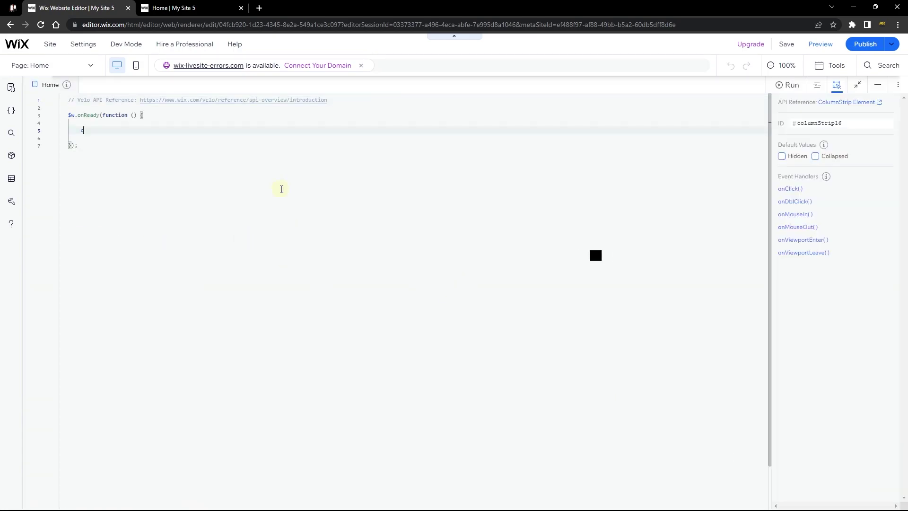
{"action": "type", "text": "console.log("}
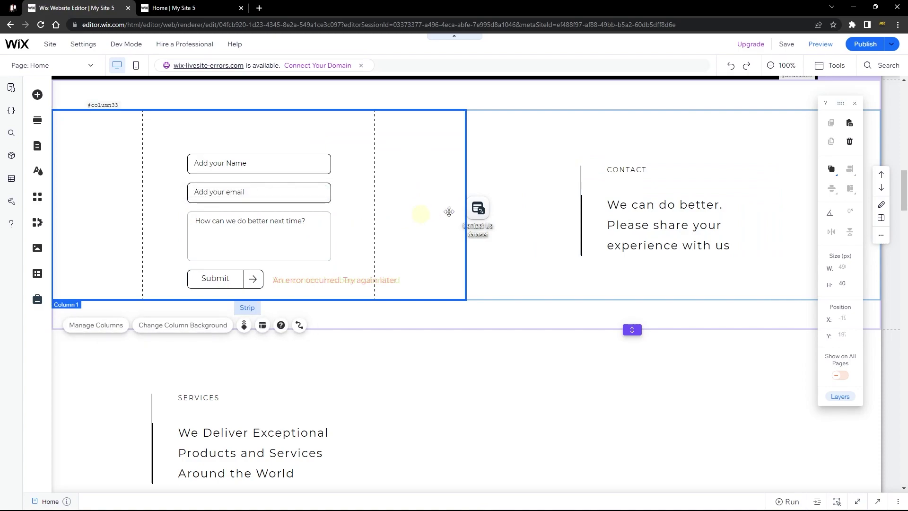
Inspect the Contact Us dataset and the name and email inputs, then go to the live site.
{"action": "left_click", "coordinate": [478, 209]}
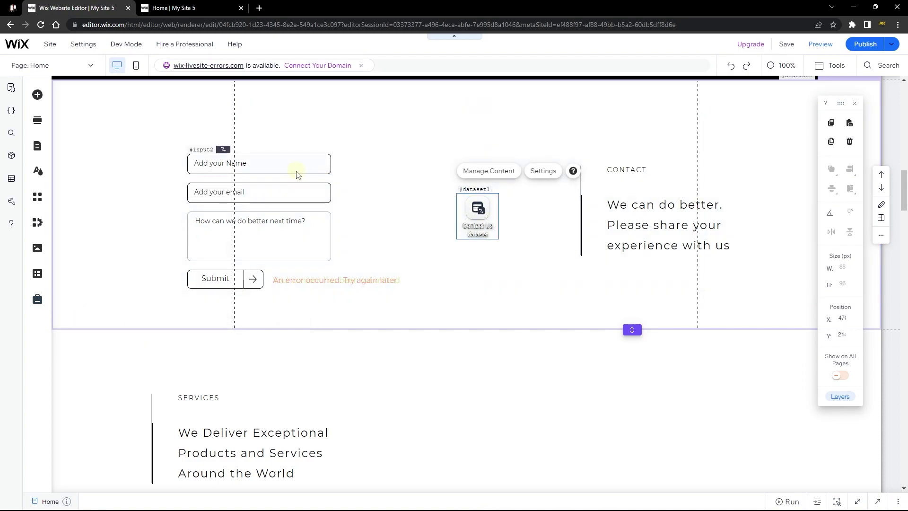
{"action": "left_click", "coordinate": [297, 172]}
{"action": "left_click", "coordinate": [288, 188]}
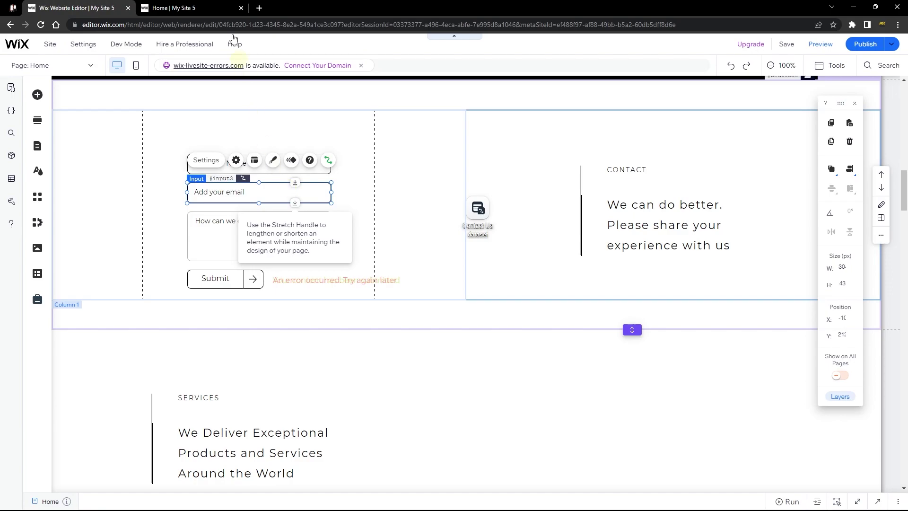
{"action": "left_click", "coordinate": [223, 8]}
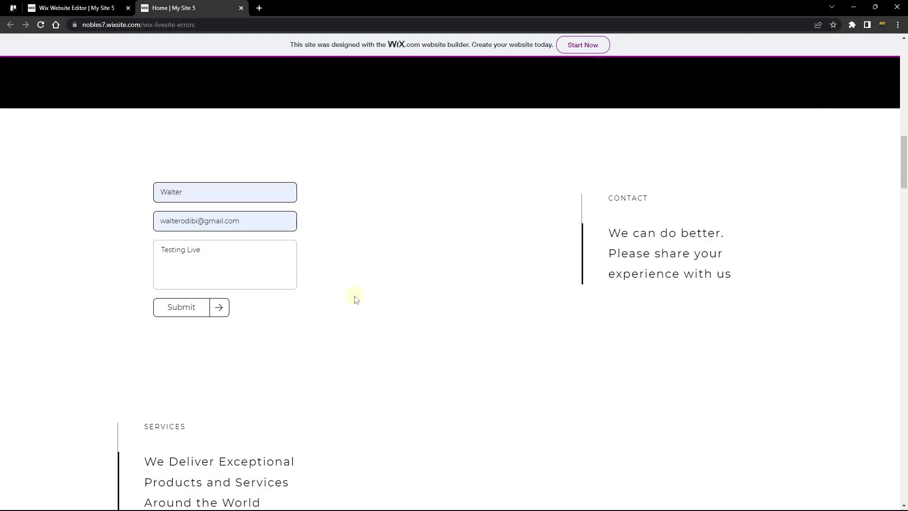
Submit the live form and filter the console to errors, revealing 'ServerValidationError: Record saving failed'.
{"action": "left_click", "coordinate": [179, 310]}
{"action": "right_click", "coordinate": [324, 200]}
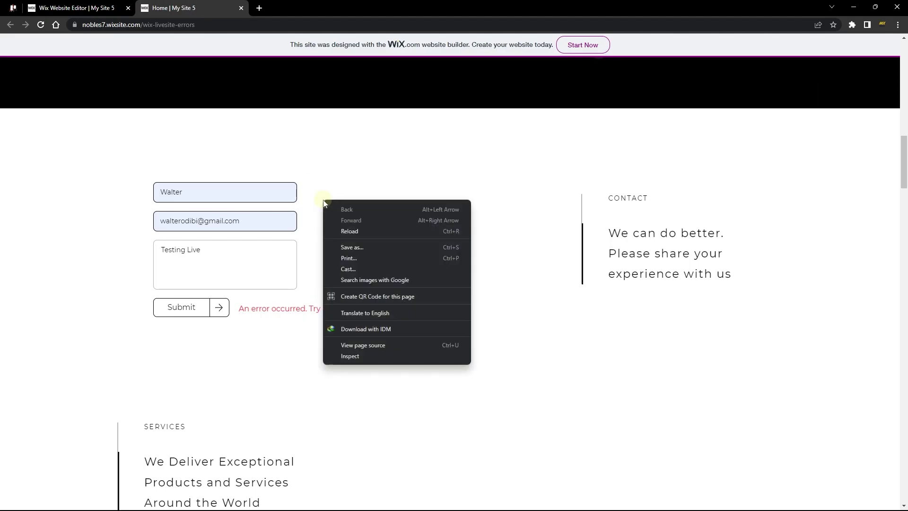
{"action": "left_click", "coordinate": [355, 354]}
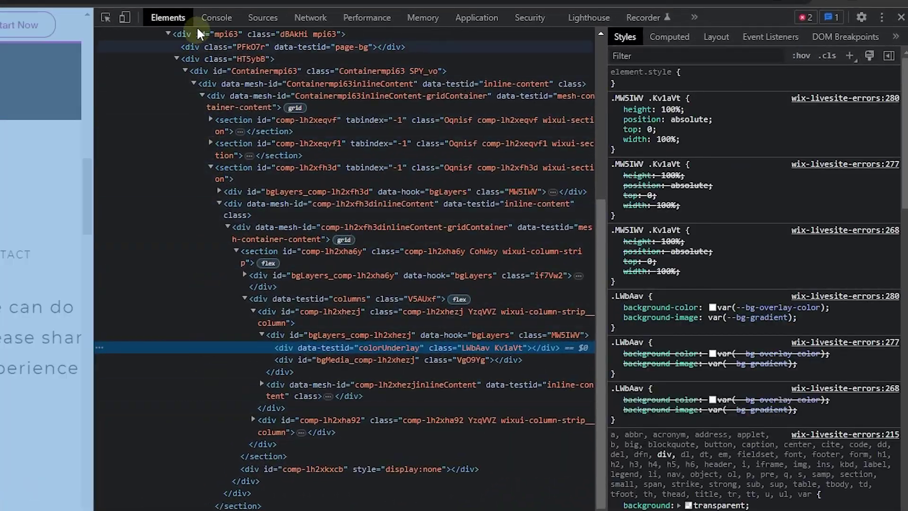
{"action": "left_click", "coordinate": [225, 17]}
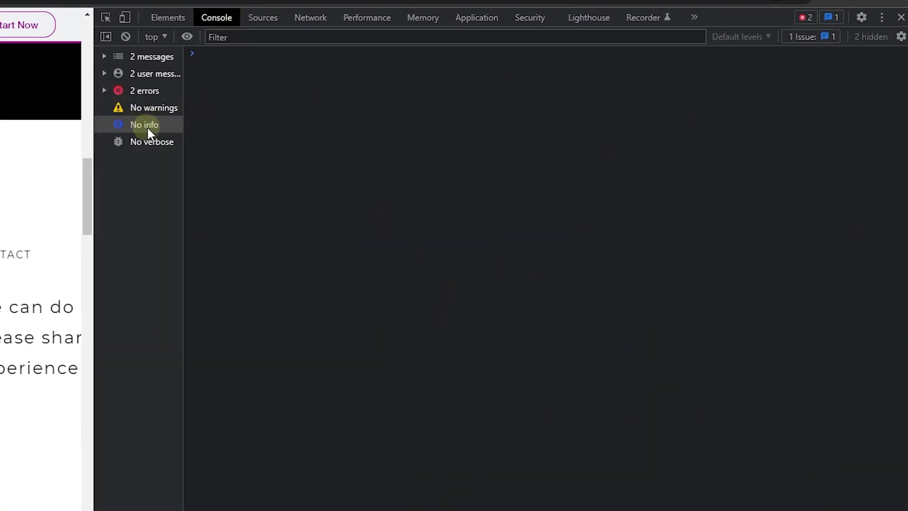
{"action": "left_click", "coordinate": [158, 90]}
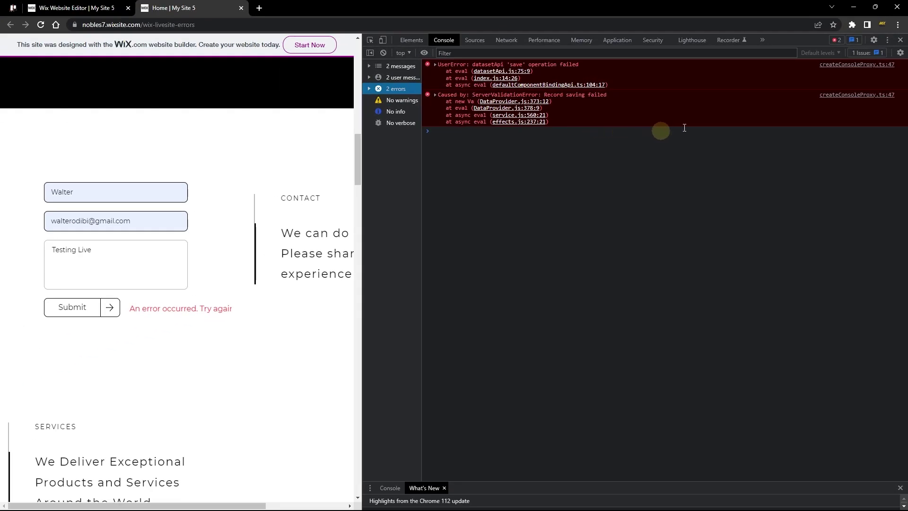
{"action": "key", "text": "F12"}
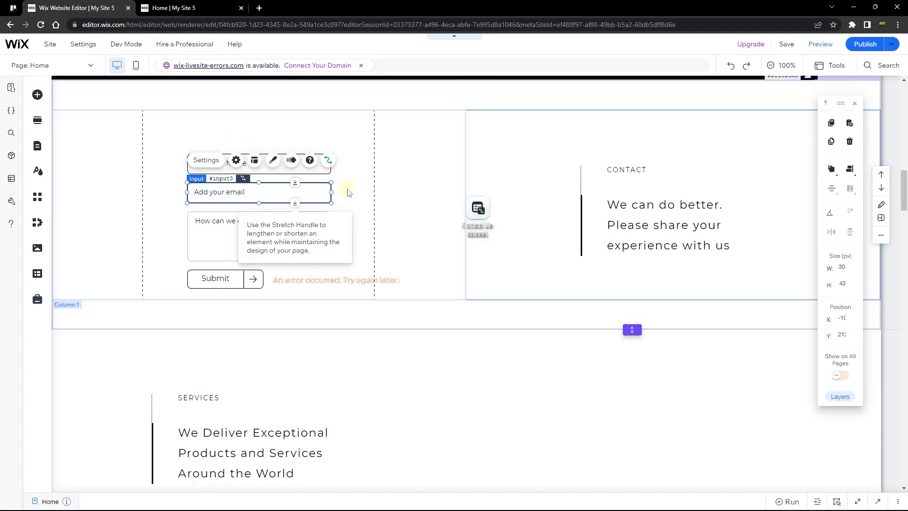
Open the Contact Us collection's Permissions & Privacy settings, which show Admin-only adding.
{"action": "left_click", "coordinate": [347, 189]}
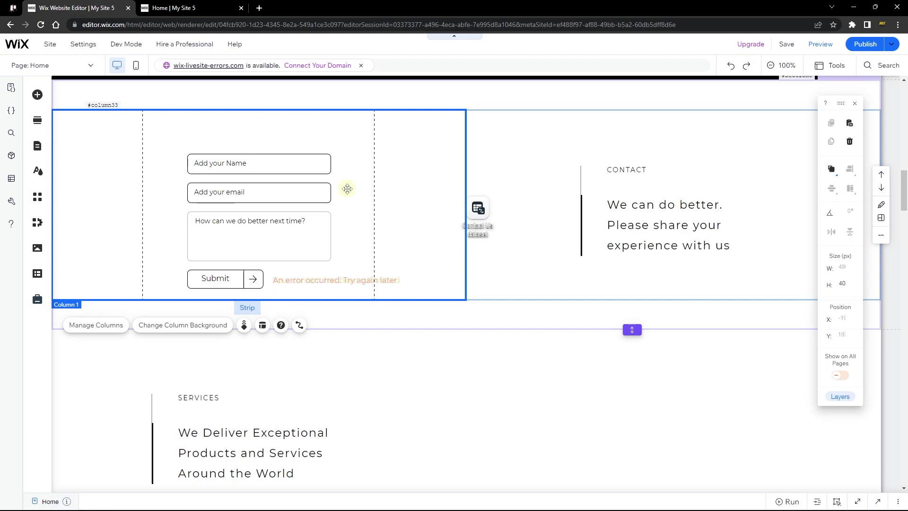
{"action": "left_click", "coordinate": [9, 179]}
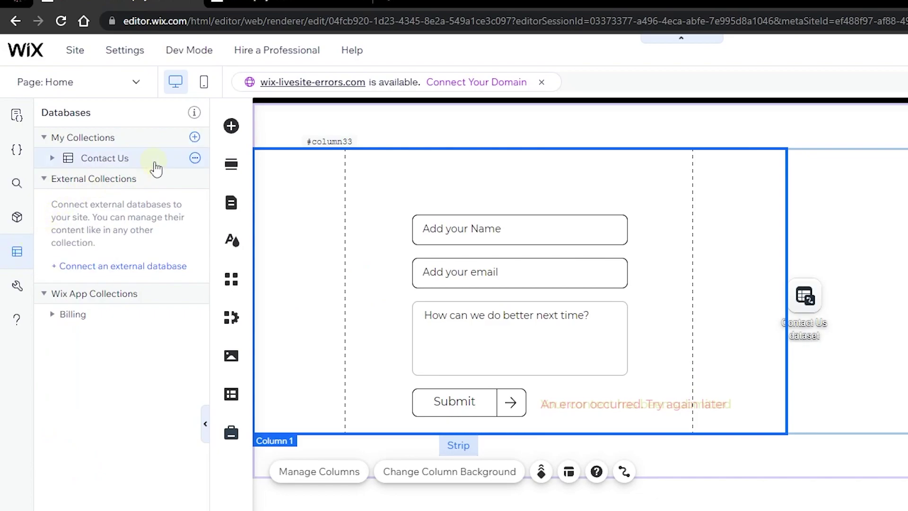
{"action": "left_click", "coordinate": [195, 159]}
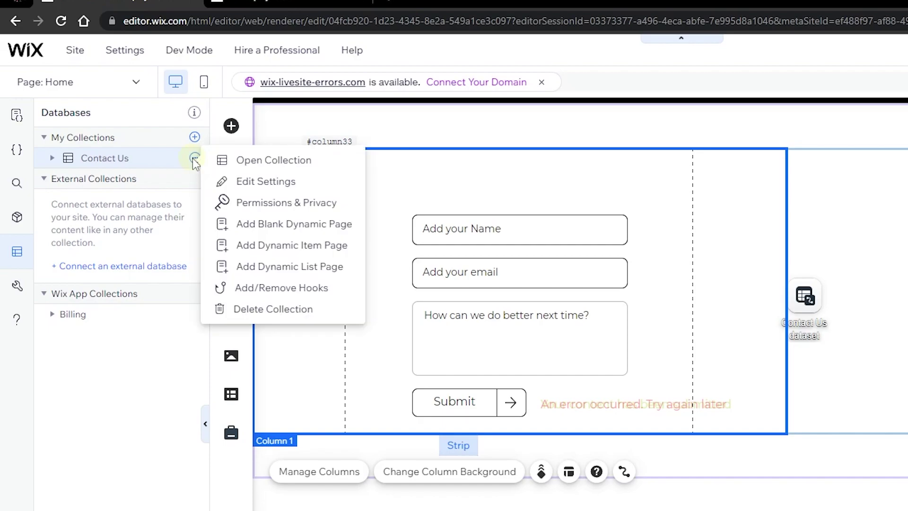
{"action": "left_click", "coordinate": [347, 207]}
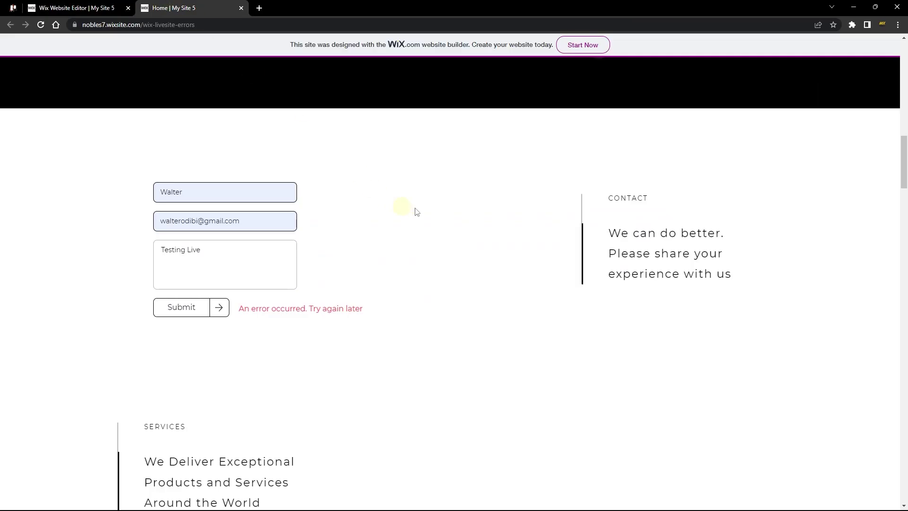
{"action": "scroll", "coordinate": [638, 279], "scroll_direction": "up", "scroll_amount": 5}
{"action": "scroll", "coordinate": [814, 237], "scroll_direction": "up", "scroll_amount": 10}
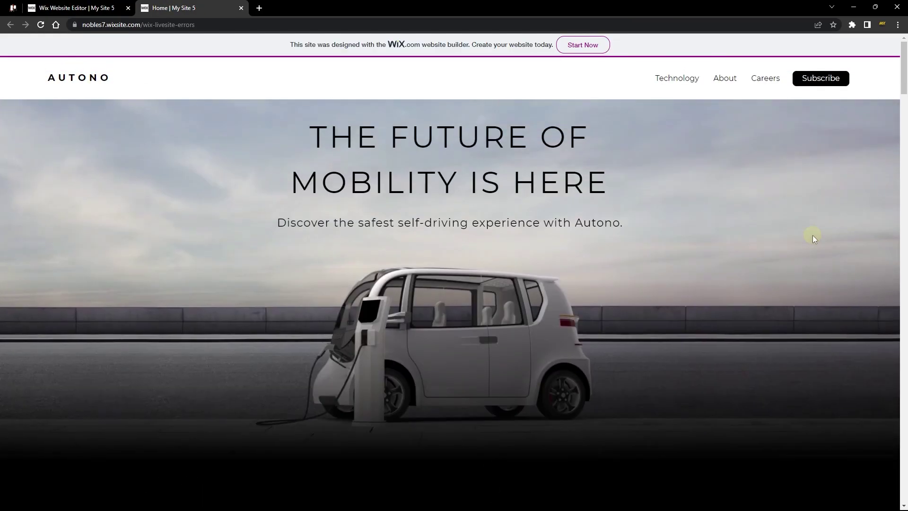
{"action": "scroll", "coordinate": [392, 223], "scroll_direction": "down", "scroll_amount": 6}
{"action": "scroll", "coordinate": [392, 223], "scroll_direction": "down", "scroll_amount": 8}
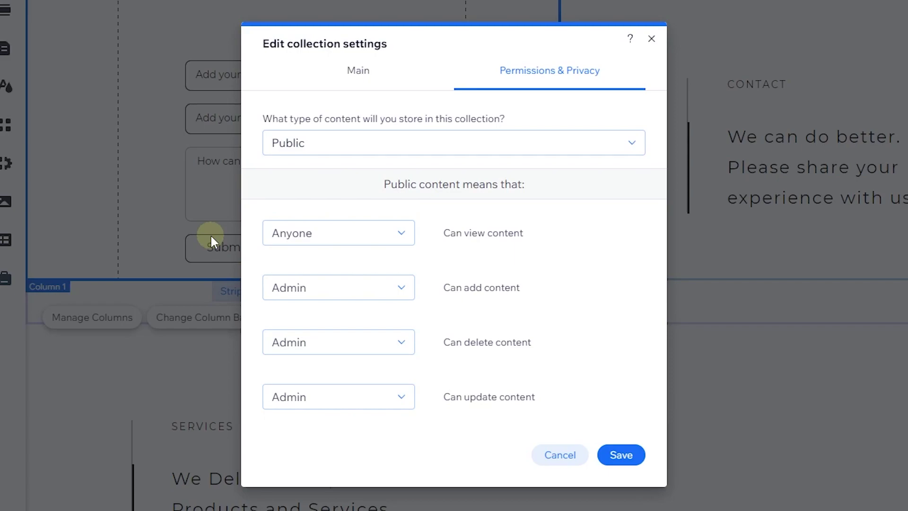
Set the Contact Us collection's Can add content permission to Anyone and save it.
{"action": "left_click", "coordinate": [306, 288]}
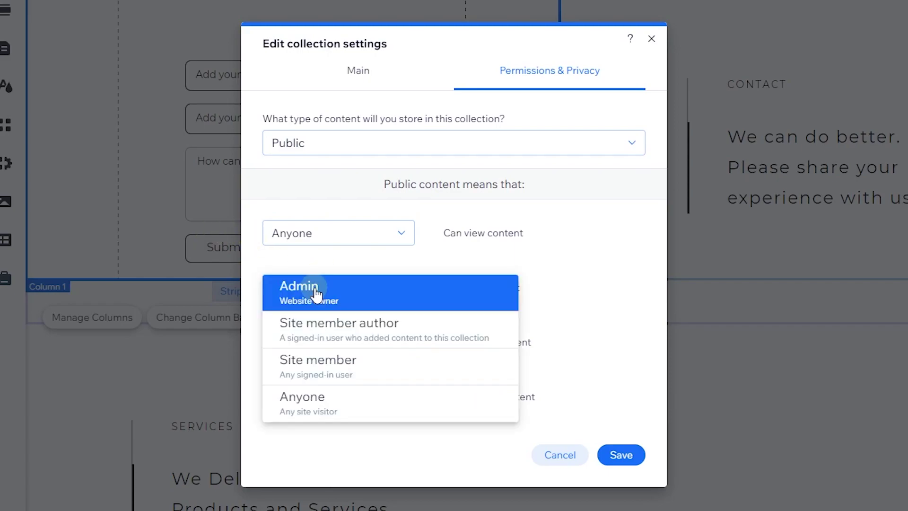
{"action": "left_click", "coordinate": [322, 399]}
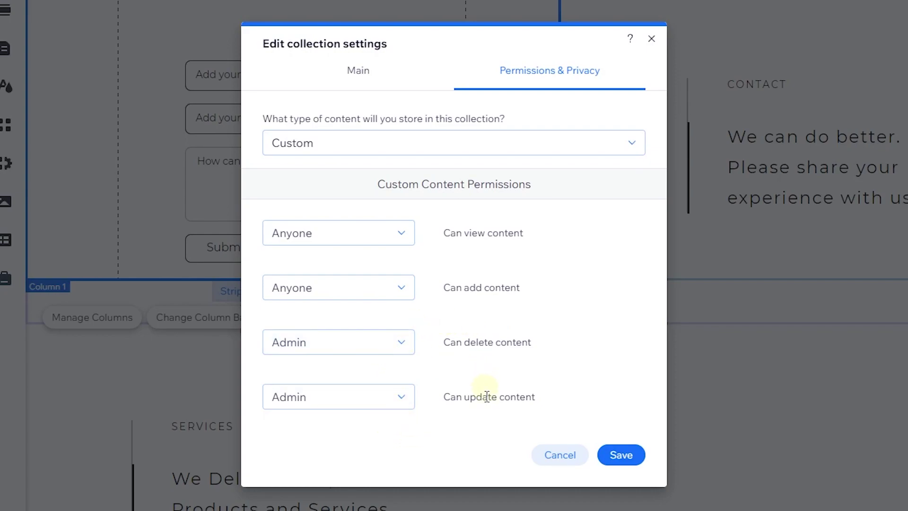
{"action": "left_click", "coordinate": [620, 455]}
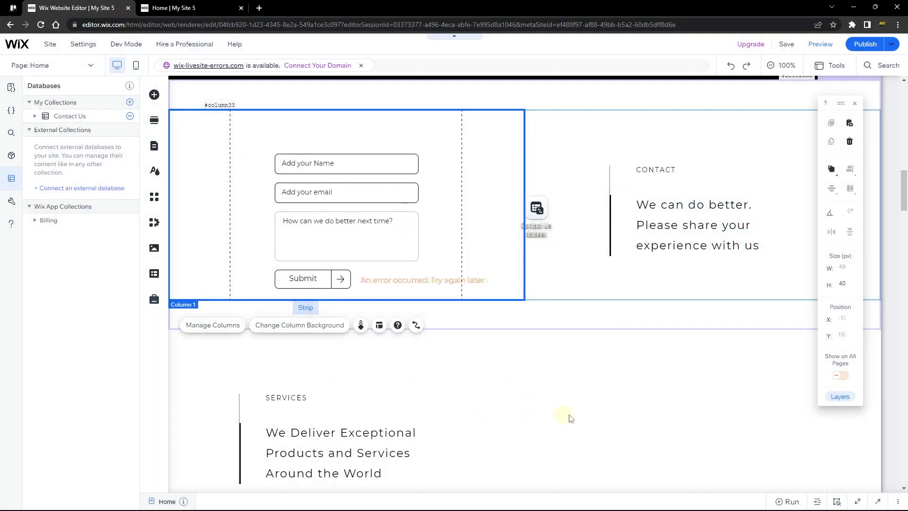
{"action": "mouse_move", "coordinate": [865, 44]}
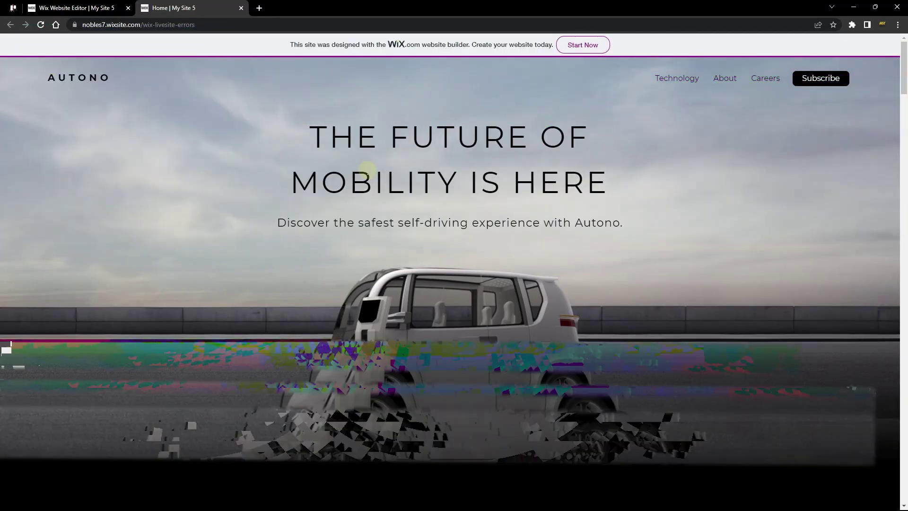
Submit a test entry through the live site's contact form, then return to the editor tab.
{"action": "scroll", "coordinate": [367, 170], "scroll_direction": "down", "scroll_amount": 10}
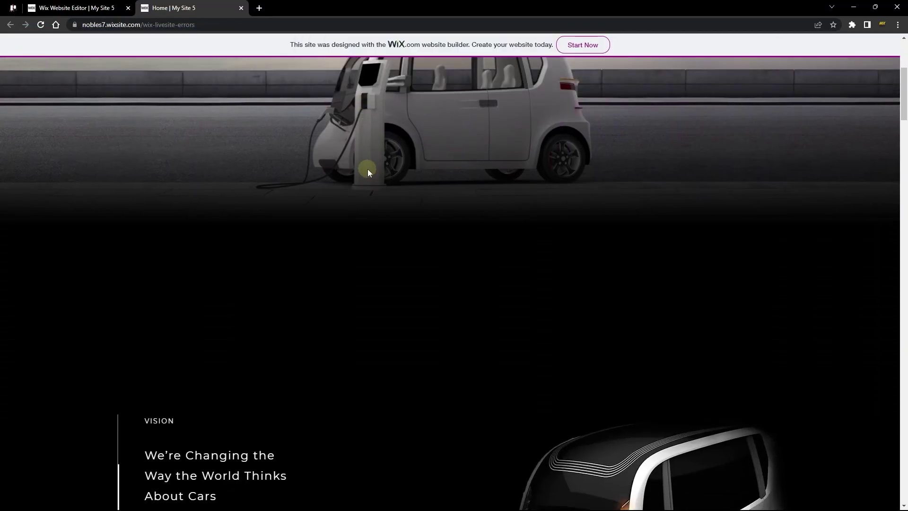
{"action": "scroll", "coordinate": [368, 172], "scroll_direction": "down", "scroll_amount": 5}
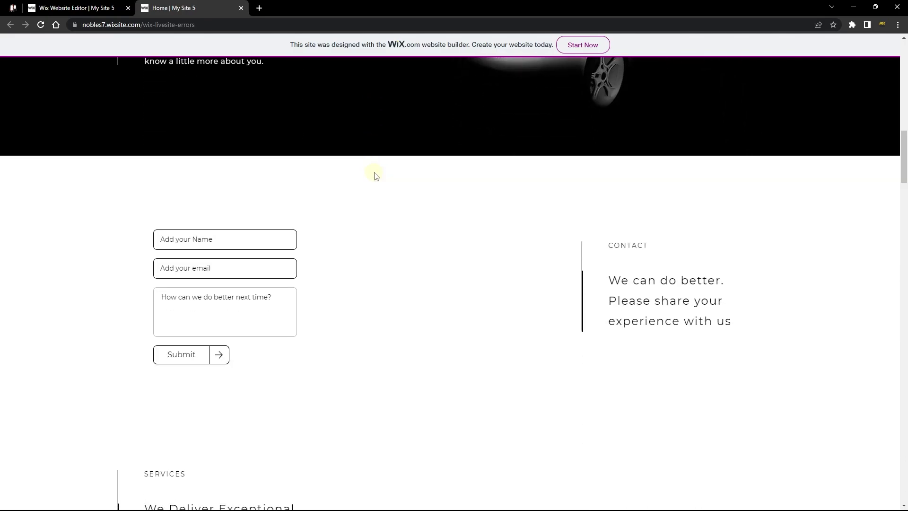
{"action": "scroll", "coordinate": [374, 174], "scroll_direction": "down", "scroll_amount": 1}
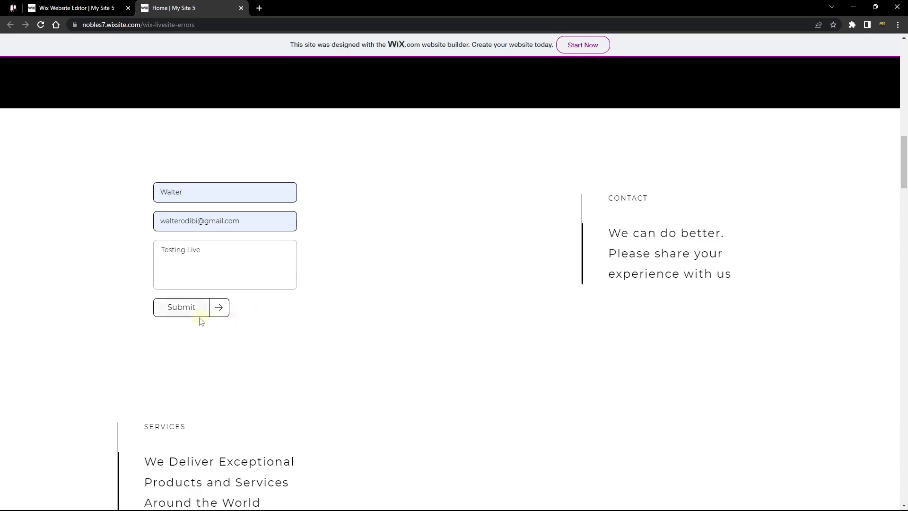
{"action": "left_click", "coordinate": [183, 312]}
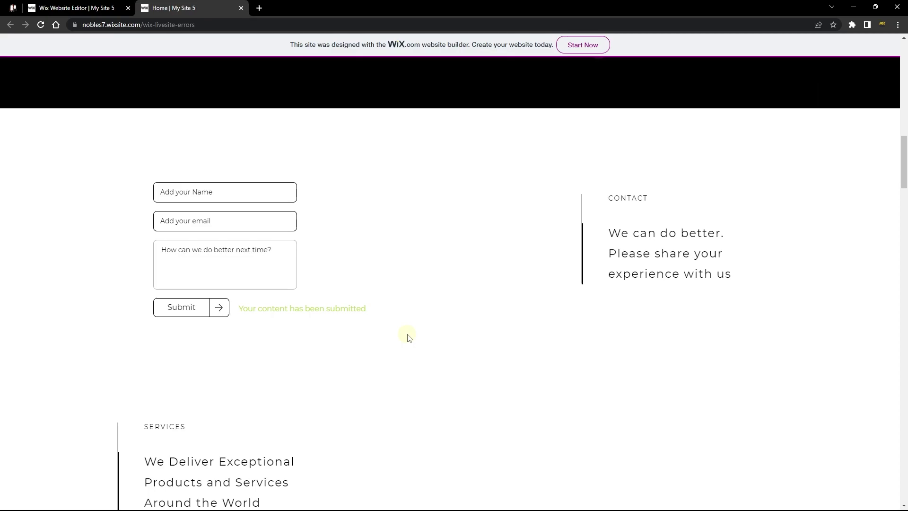
{"action": "left_click", "coordinate": [80, 8]}
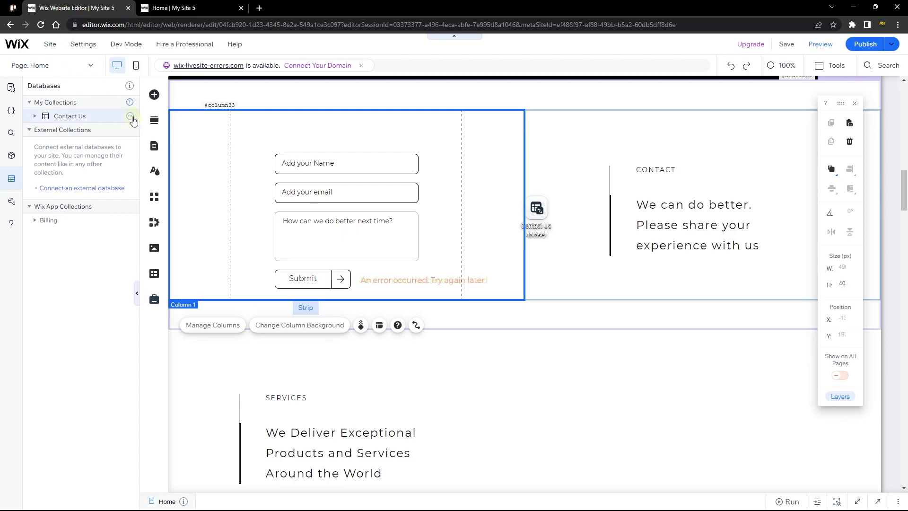
Show the actions menu for the Contact Us collection.
{"action": "left_click", "coordinate": [130, 116]}
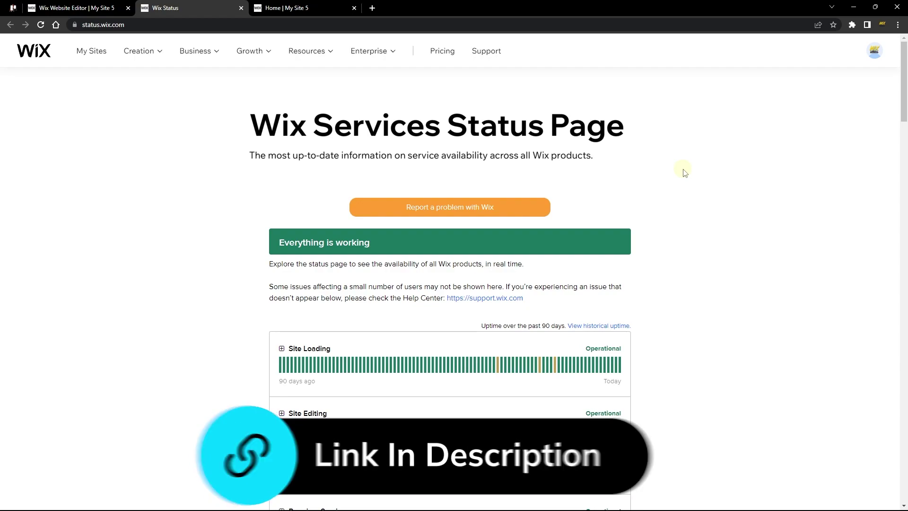
Expand Site Loading on the status page and view its February–April 2023 uptime history.
{"action": "scroll", "coordinate": [673, 172], "scroll_direction": "down", "scroll_amount": 1}
{"action": "left_click_drag", "start_coordinate": [277, 195], "coordinate": [376, 197]}
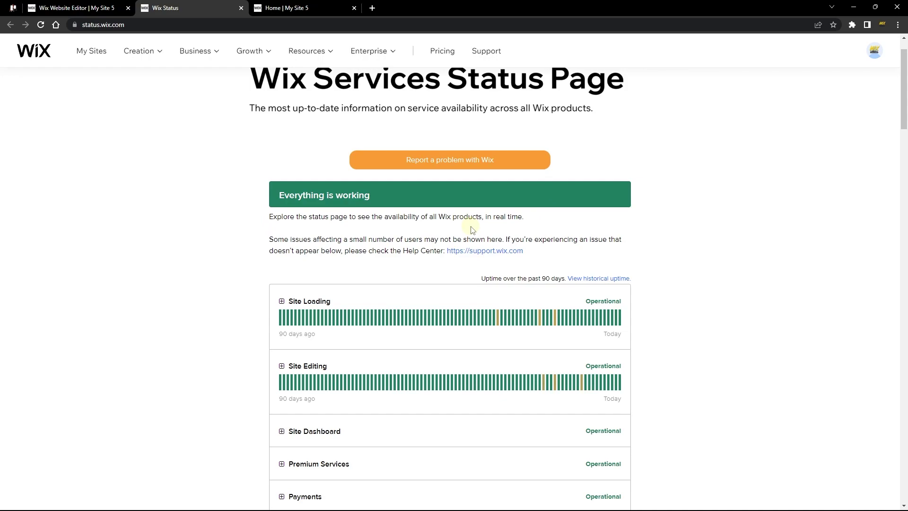
{"action": "scroll", "coordinate": [617, 273], "scroll_direction": "down", "scroll_amount": 2}
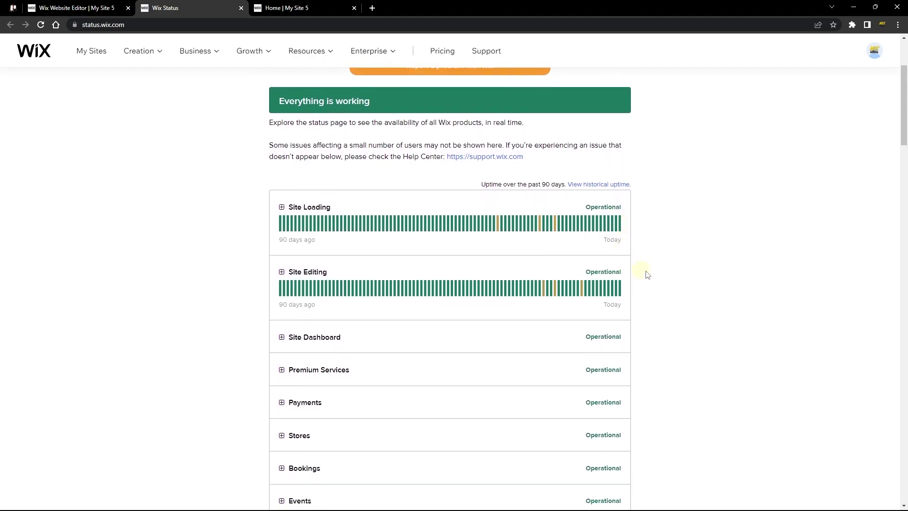
{"action": "mouse_move", "coordinate": [555, 229]}
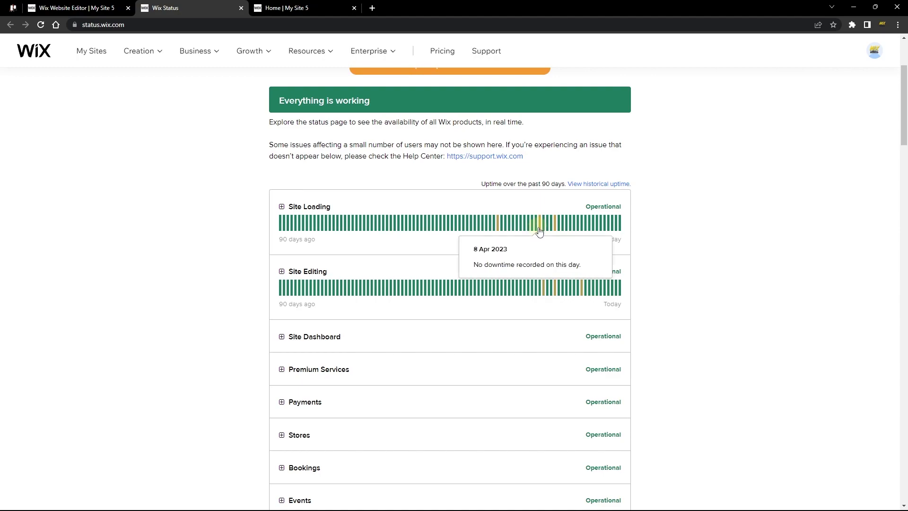
{"action": "left_click", "coordinate": [364, 219]}
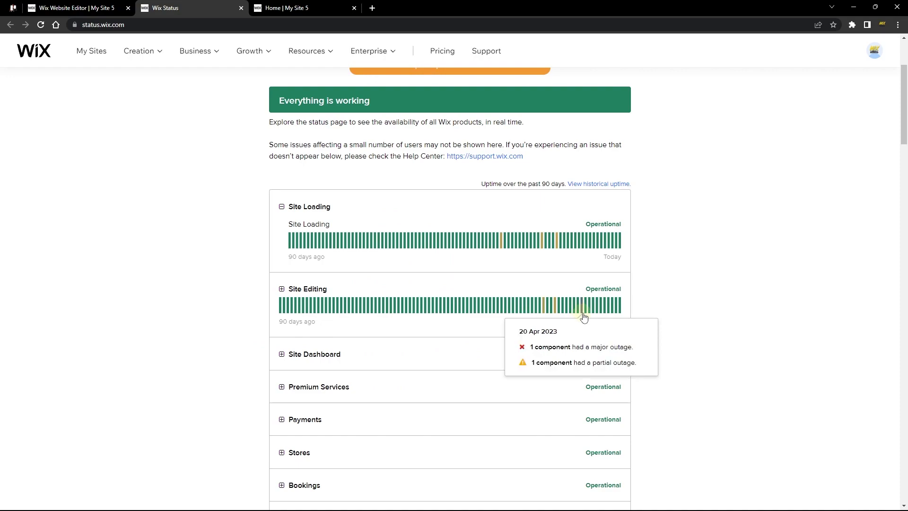
{"action": "left_click", "coordinate": [600, 185]}
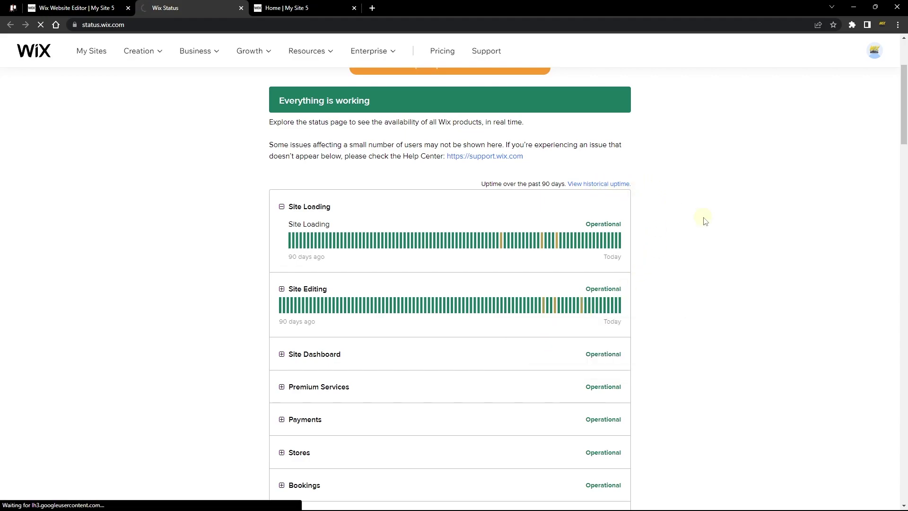
{"action": "mouse_move", "coordinate": [569, 263]}
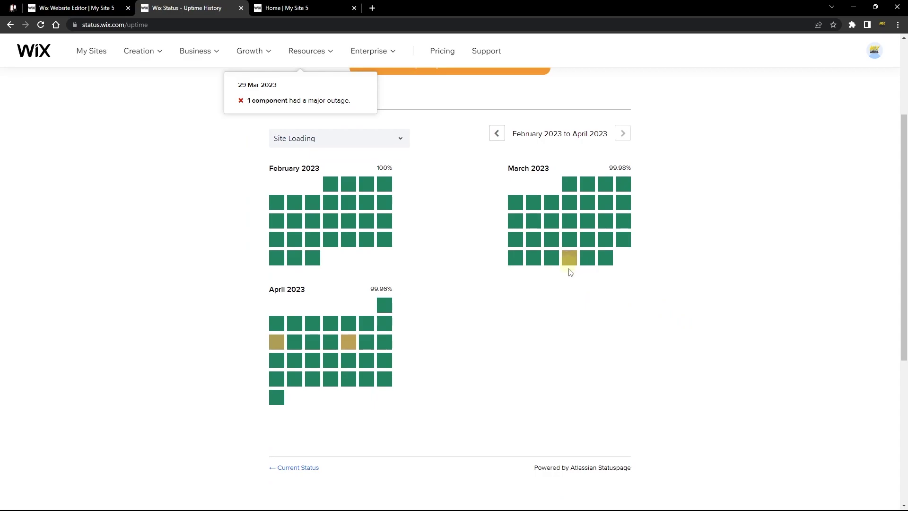
Highlight February's 100% and March's 99.98% Site Loading uptime figures.
{"action": "left_click_drag", "start_coordinate": [375, 166], "coordinate": [395, 170]}
{"action": "left_click", "coordinate": [423, 174]}
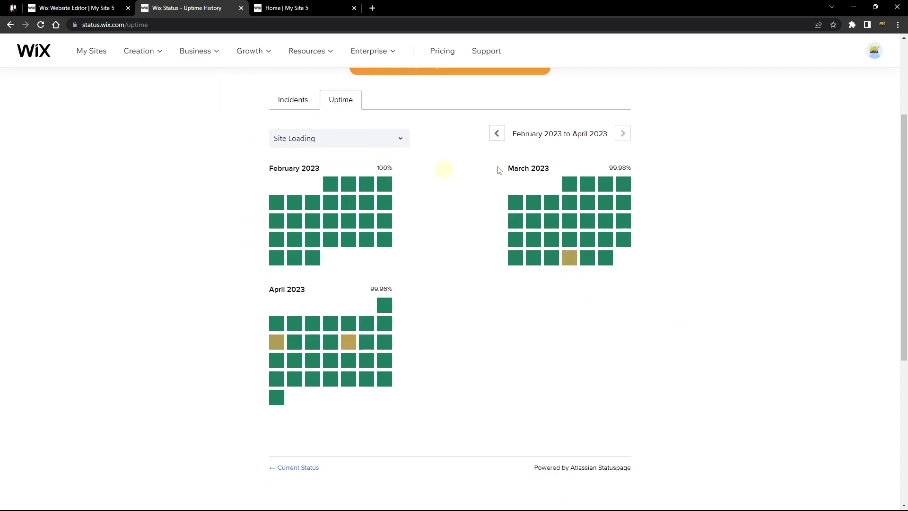
{"action": "left_click_drag", "start_coordinate": [610, 168], "coordinate": [633, 170]}
{"action": "left_click", "coordinate": [668, 191]}
Switch the uptime history to Site Editing - Sign-In and scroll back to the top.
{"action": "left_click", "coordinate": [309, 143]}
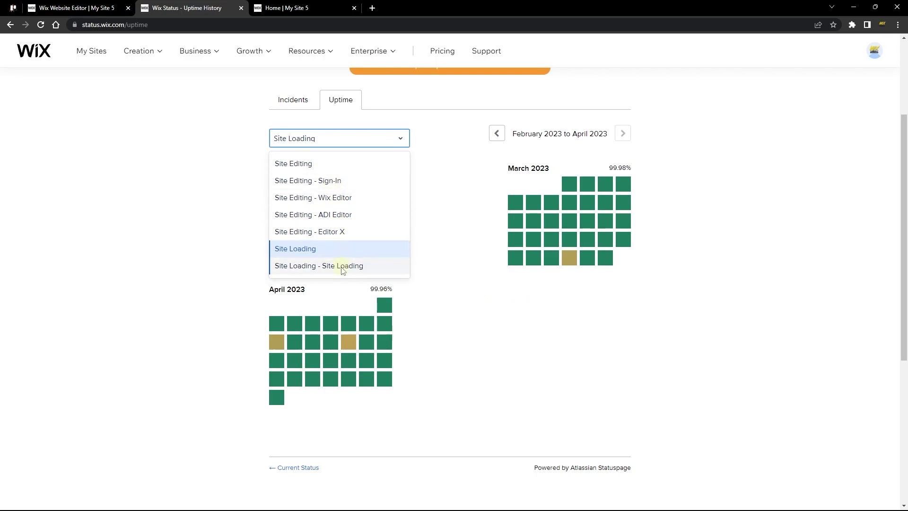
{"action": "left_click", "coordinate": [352, 187]}
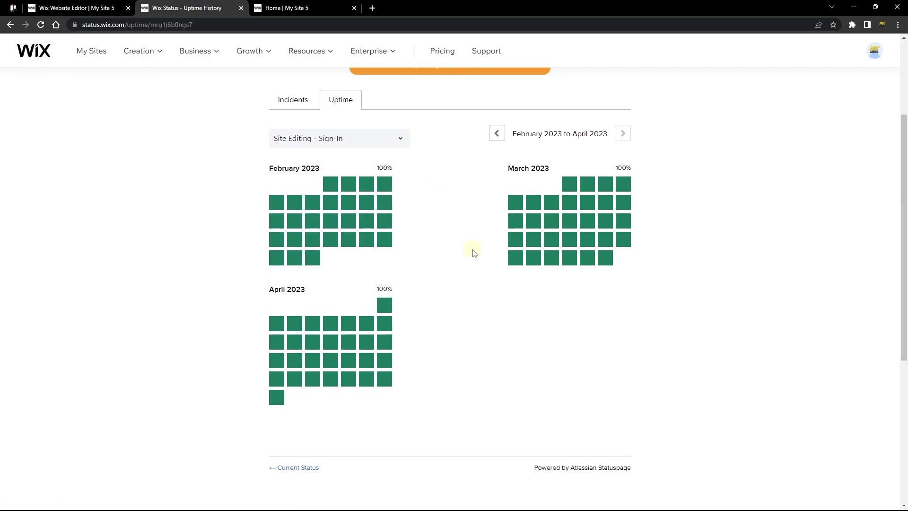
{"action": "left_click", "coordinate": [345, 141]}
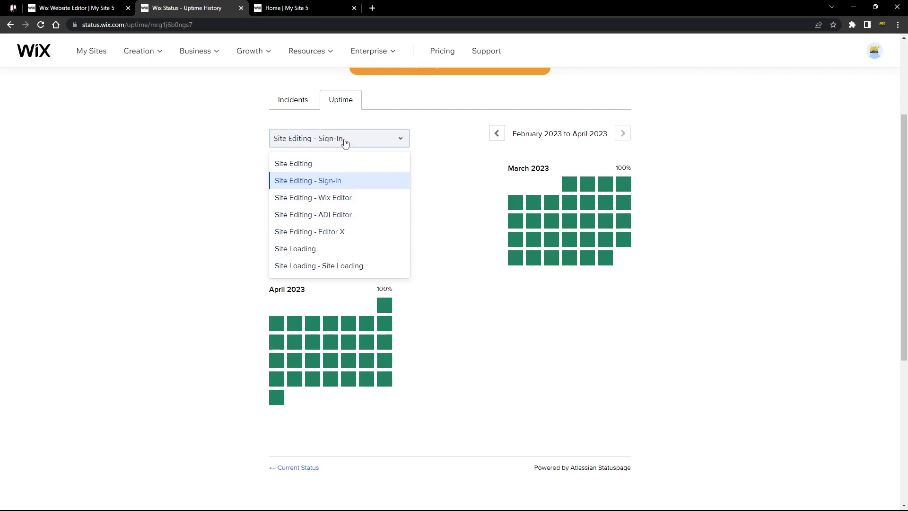
{"action": "scroll", "coordinate": [444, 183], "scroll_direction": "up", "scroll_amount": 2}
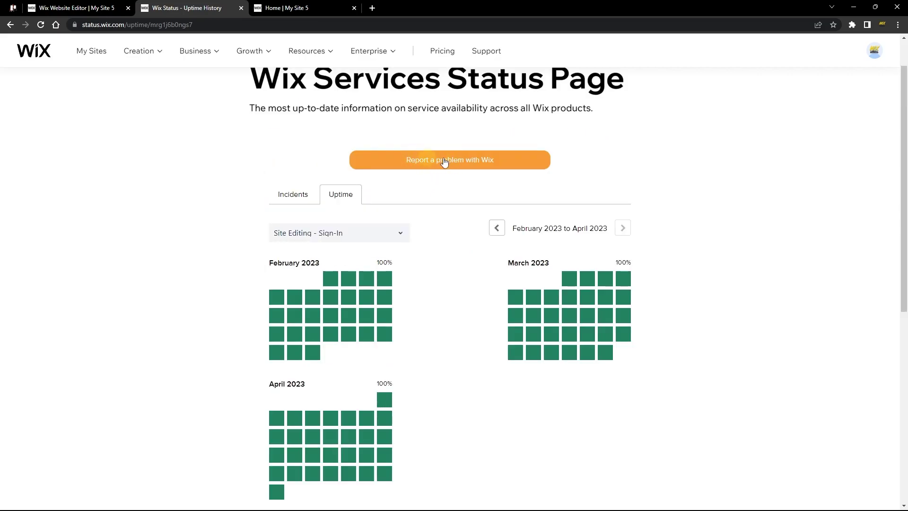
Start a Wix problem report, open the Help Center, then return to the editor and live site.
{"action": "left_click", "coordinate": [521, 163]}
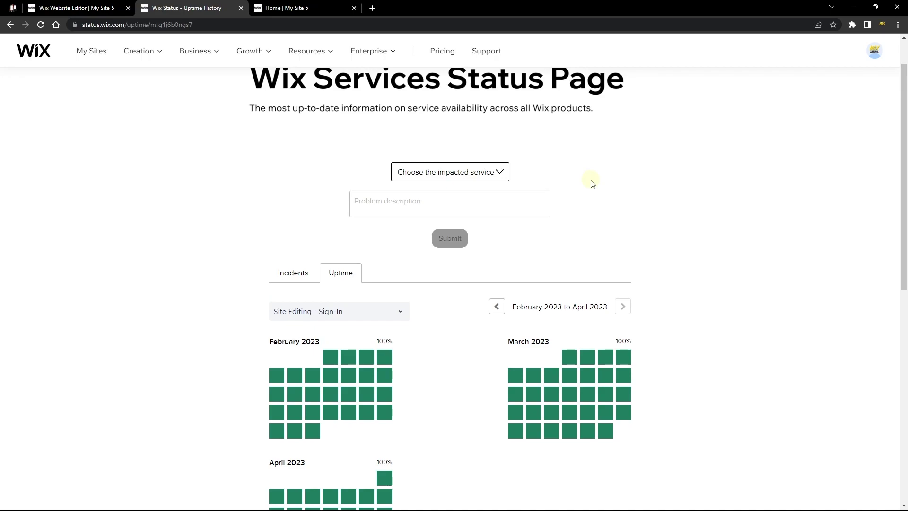
{"action": "scroll", "coordinate": [597, 216], "scroll_direction": "down", "scroll_amount": 2}
{"action": "left_click", "coordinate": [594, 211]}
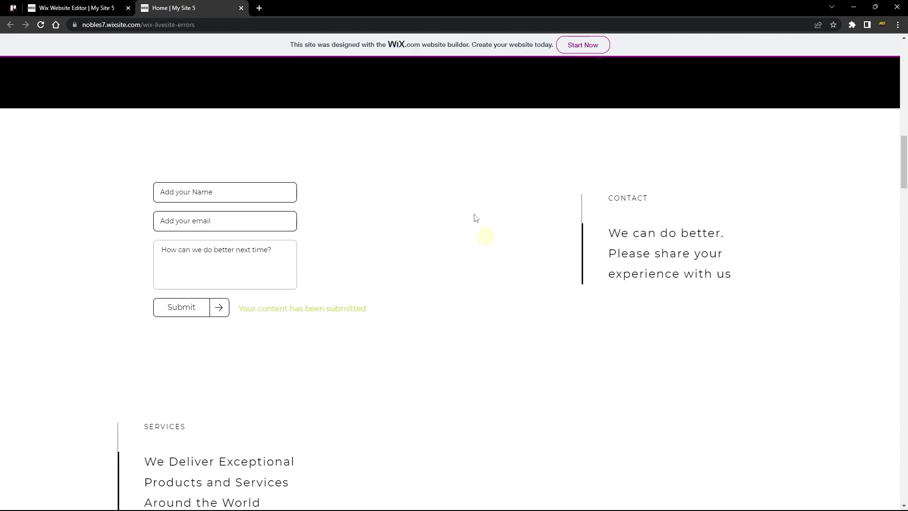
{"action": "left_click", "coordinate": [118, 7]}
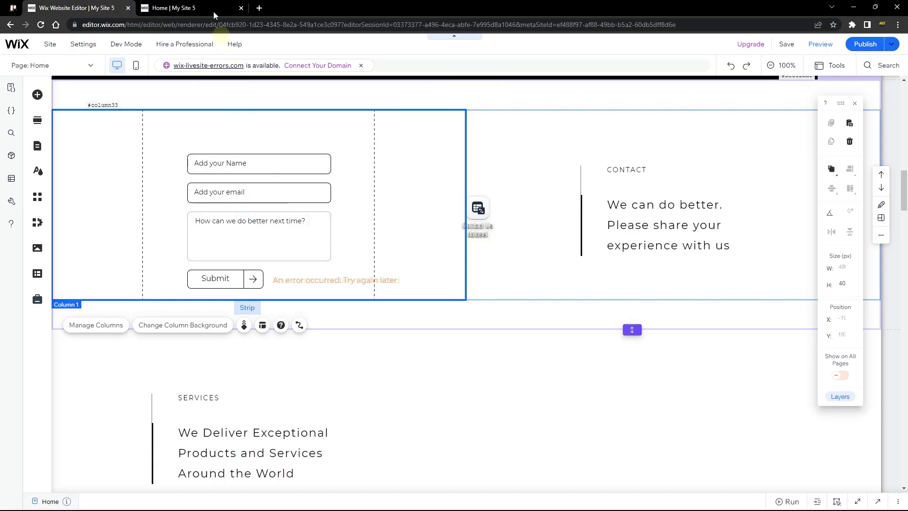
{"action": "key", "text": "ctrl+Tab"}
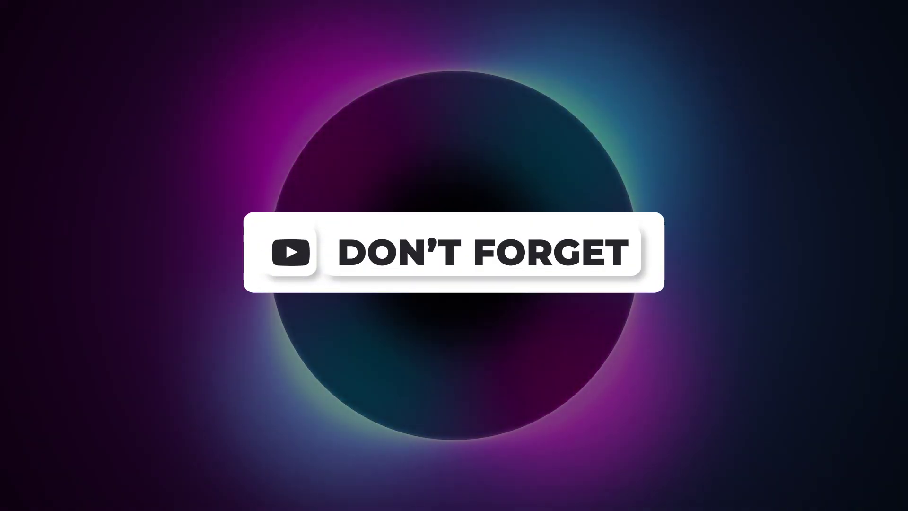